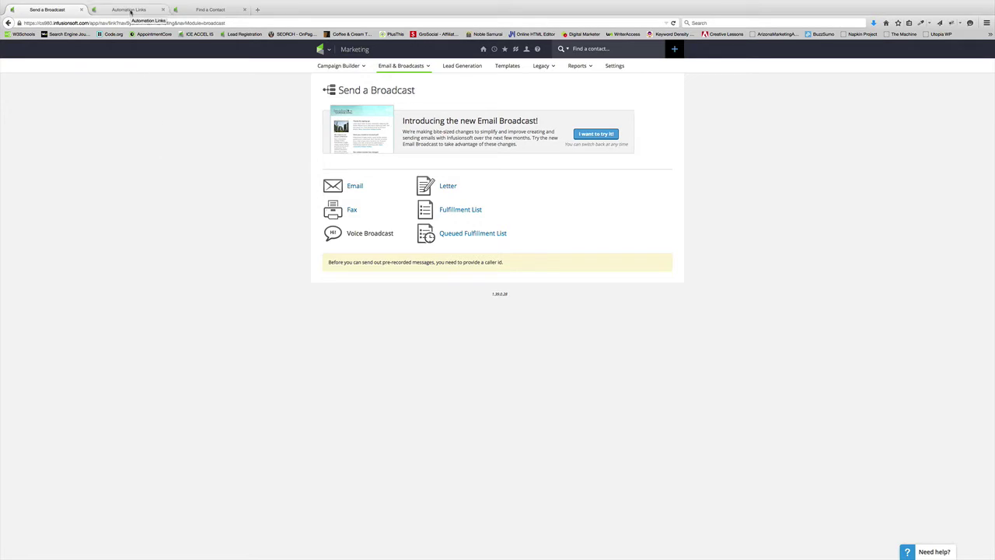
Go to Marketing > Settings > Automation Links to list the existing automation links.
click(131, 11)
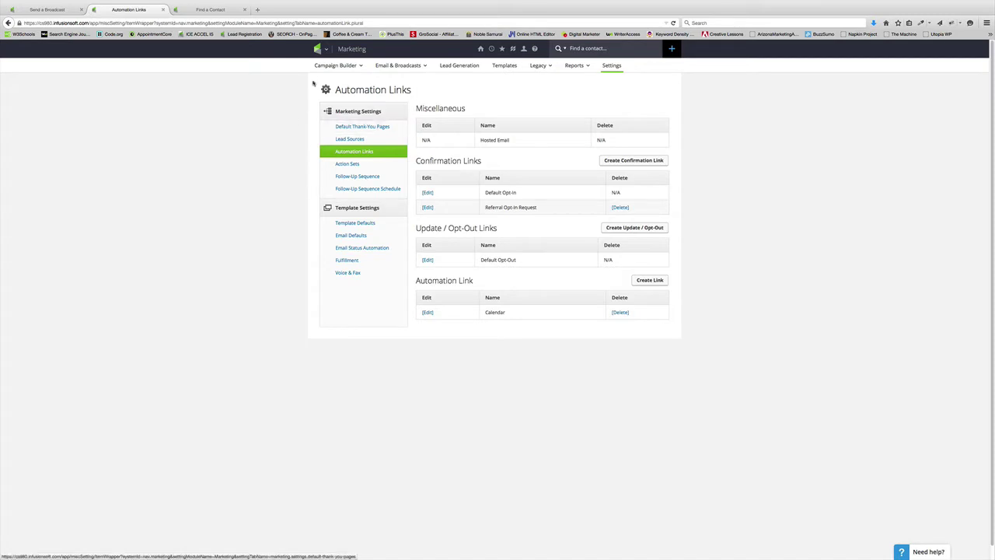
click(326, 49)
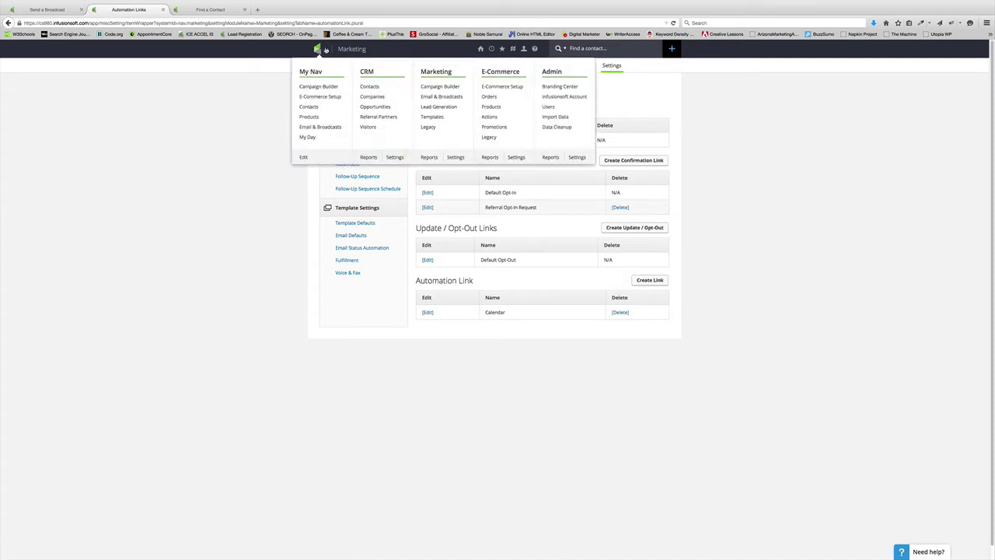
click(456, 157)
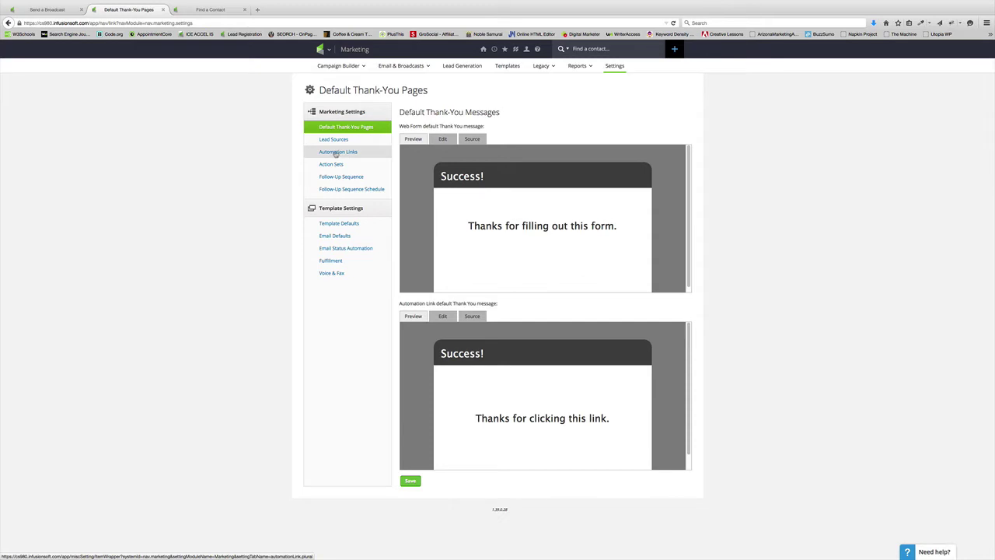
click(336, 153)
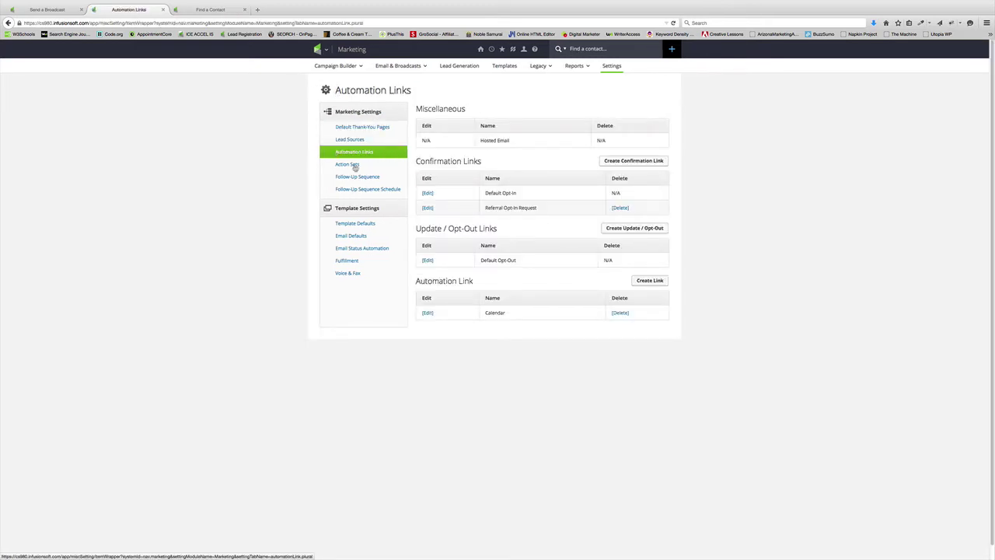
double_click(457, 281)
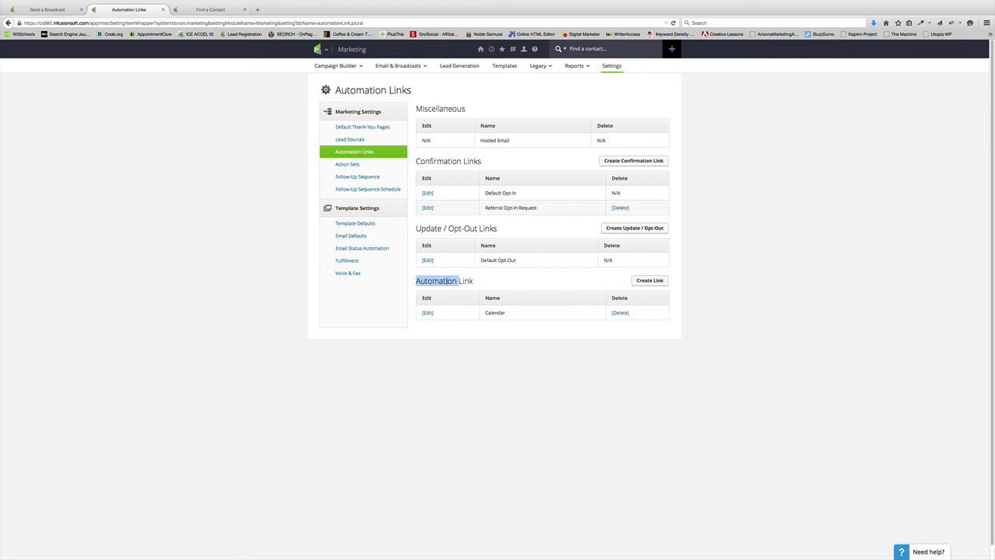
click(457, 282)
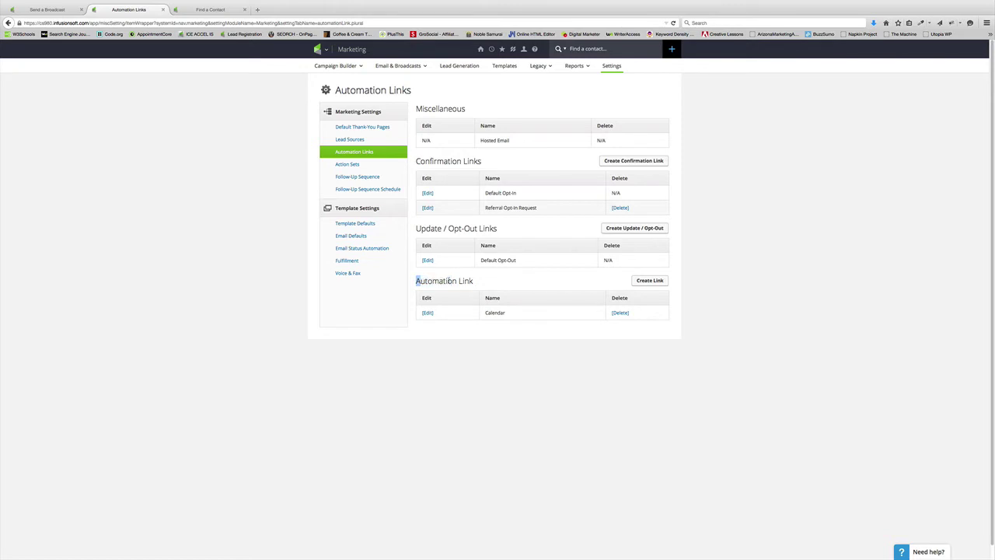
Create a new automation link, rename it from 'Unknown' to 'Opened Test Broadcast', and save it.
click(658, 281)
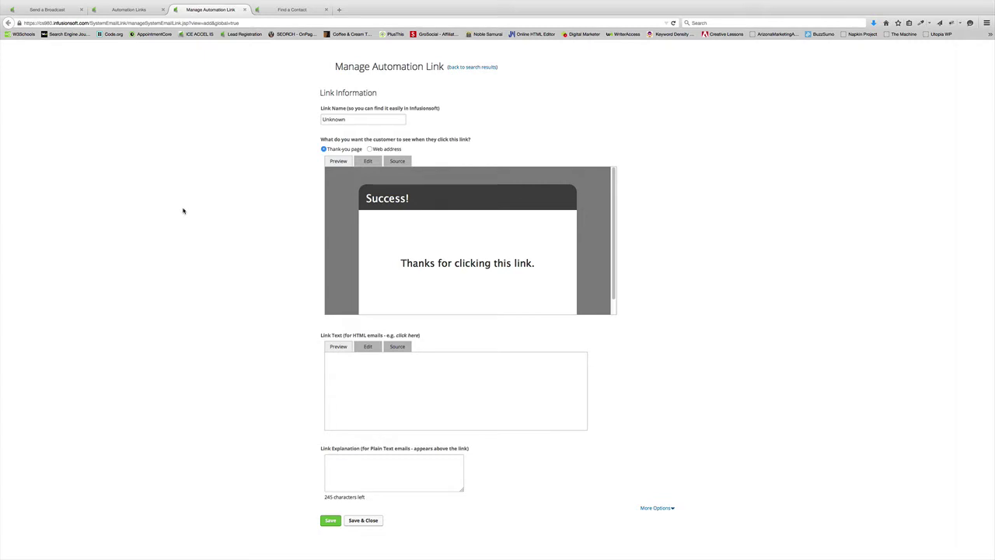
drag(352, 120, 303, 119)
text(Open)
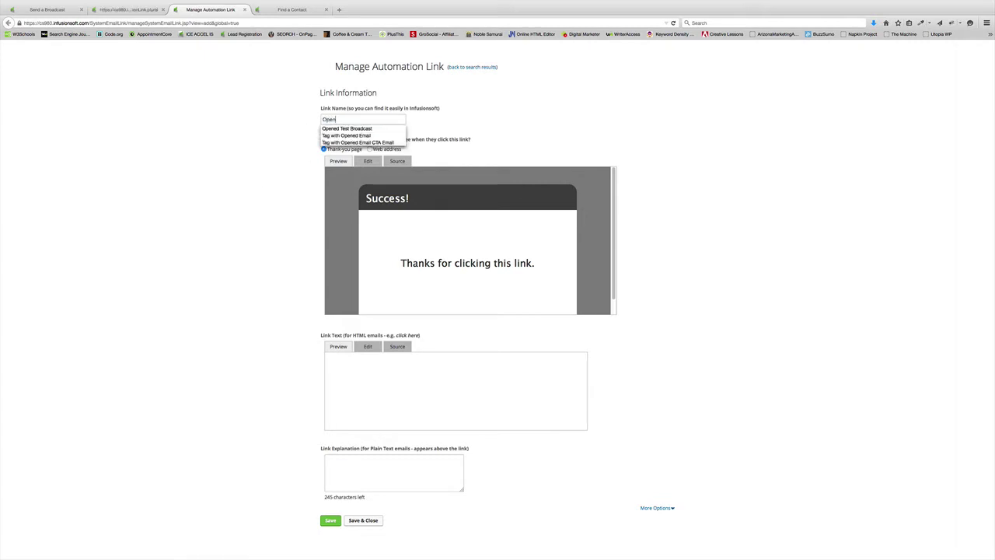
key(Down)
key(Return)
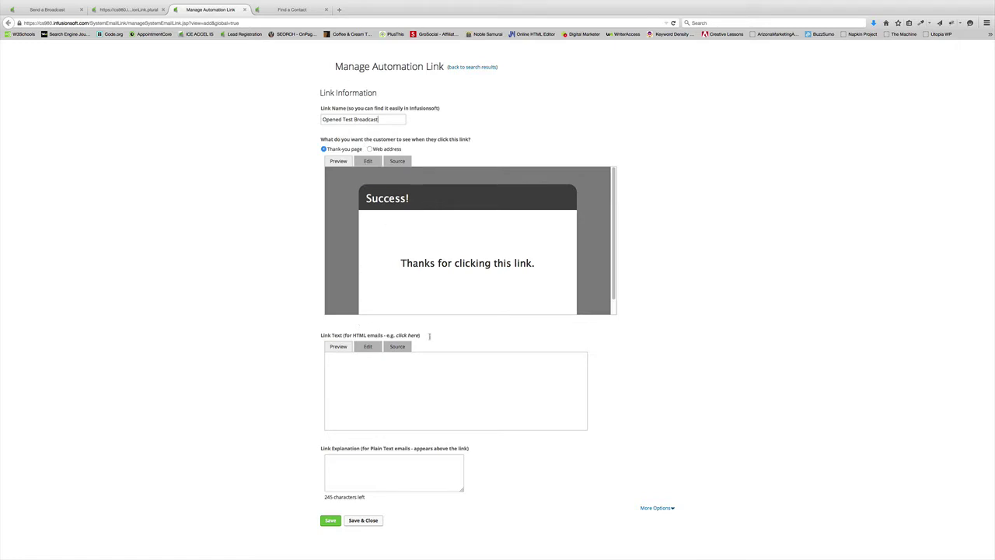
mouse_move(355, 371)
click(331, 521)
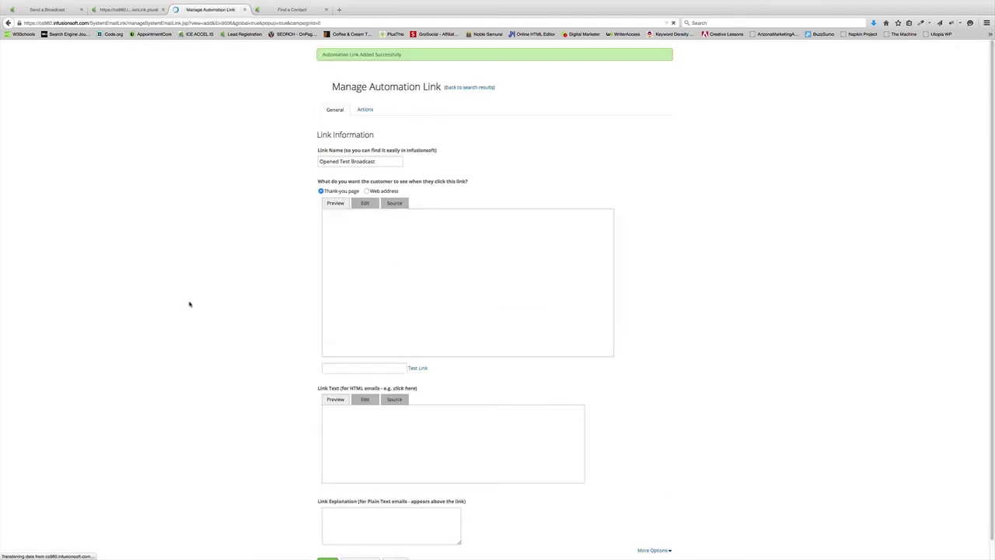
Add an Apply/remove tag action for the Opened Test Broadcast tag, then save and close the link.
click(369, 110)
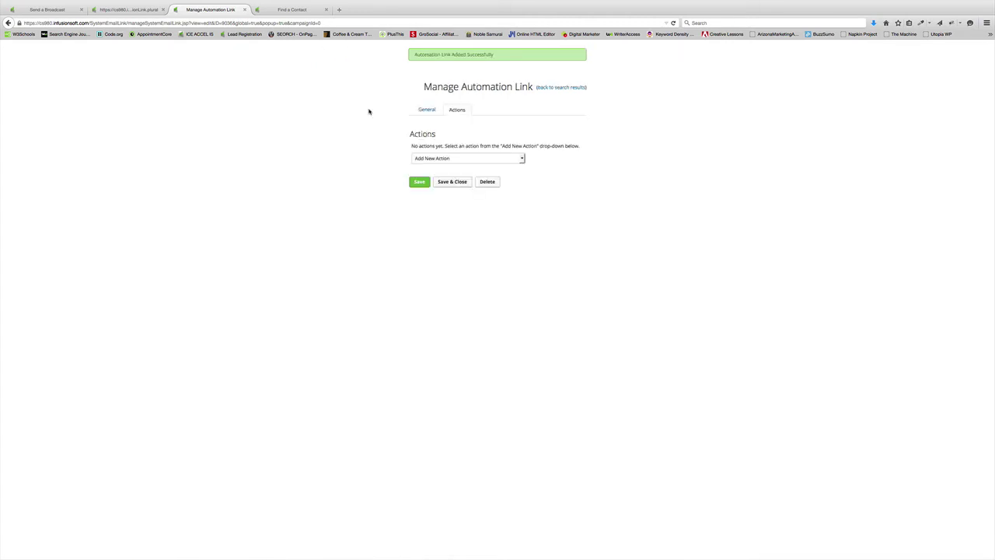
click(451, 161)
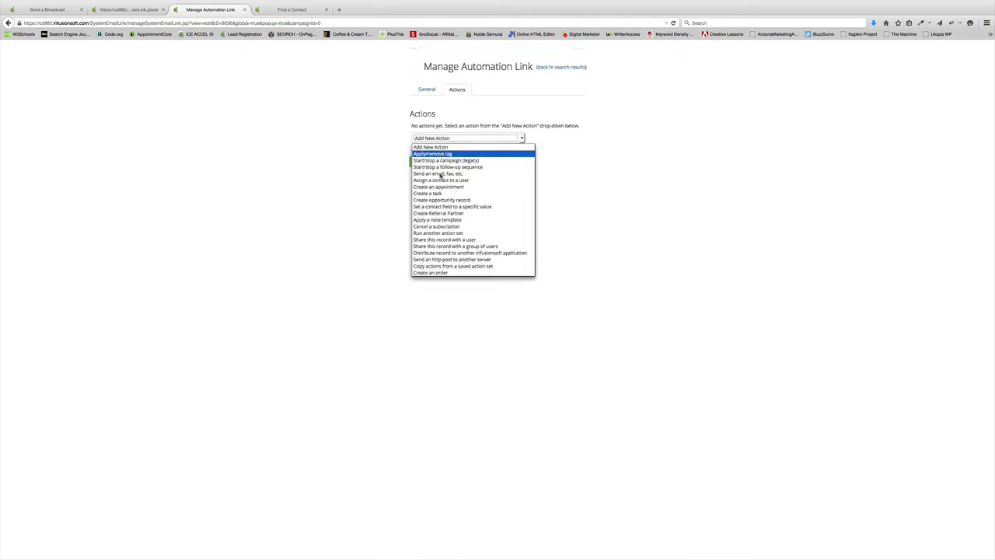
click(435, 154)
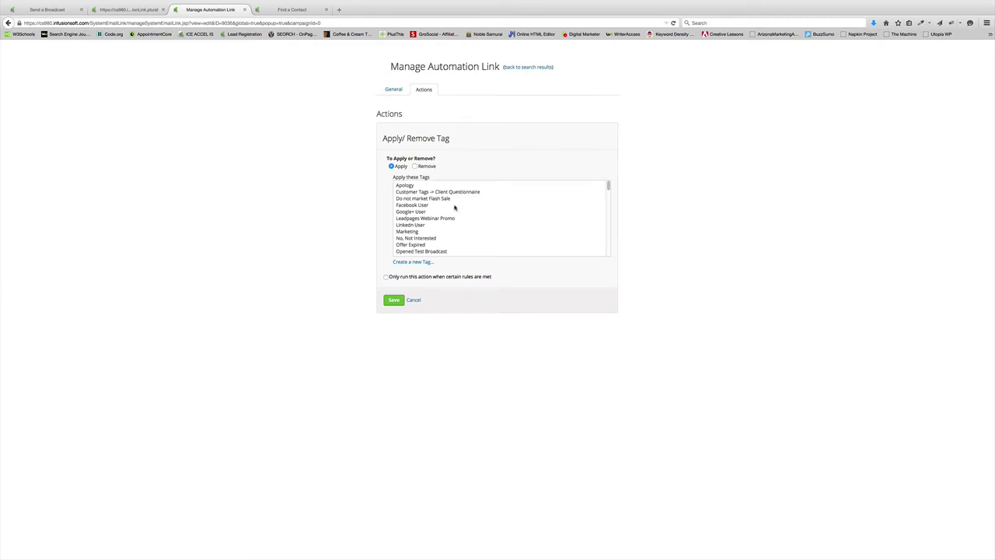
click(438, 252)
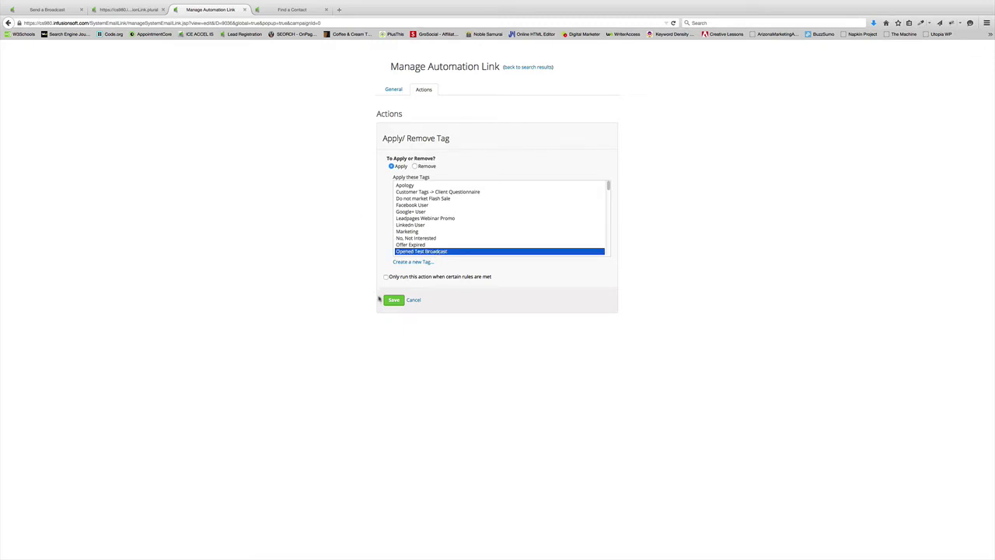
click(394, 302)
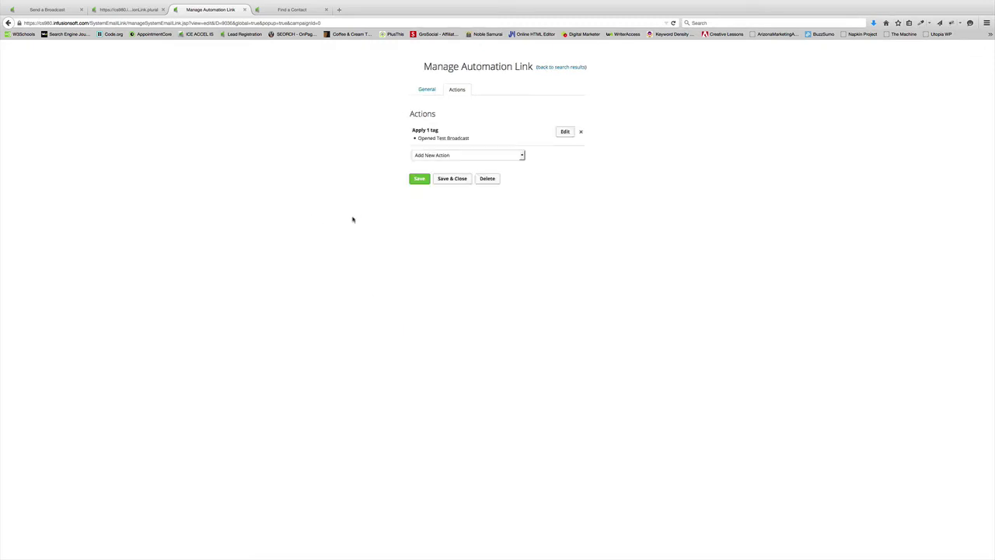
click(419, 179)
scroll(233, 175, down, 1)
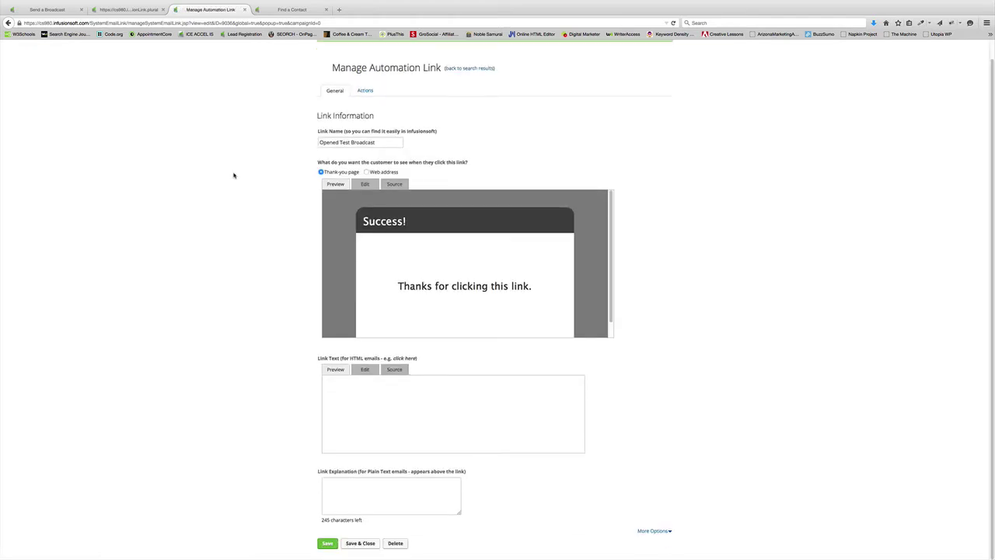
click(360, 544)
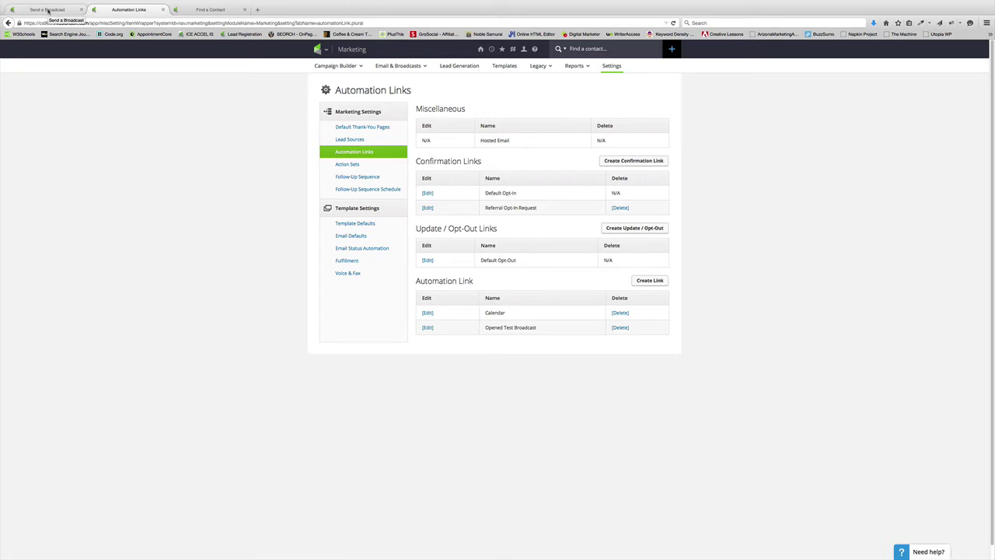
Remove the broadcast's current recipient and start a new contact search.
click(48, 11)
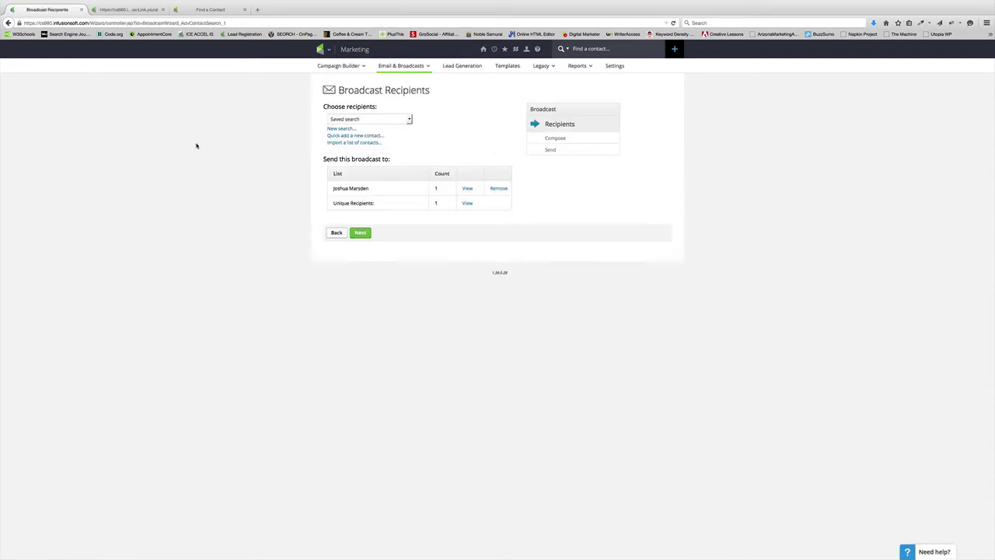
click(499, 188)
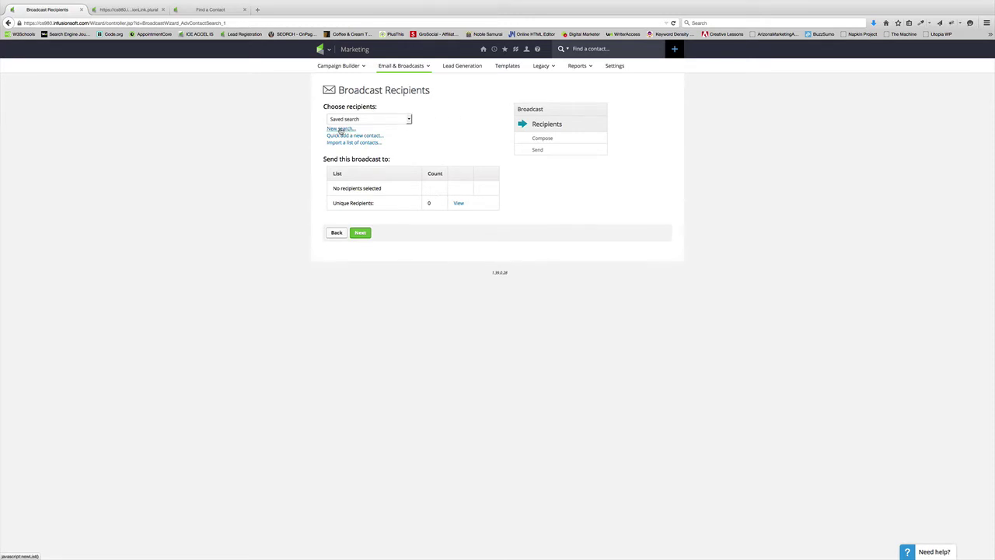
click(340, 130)
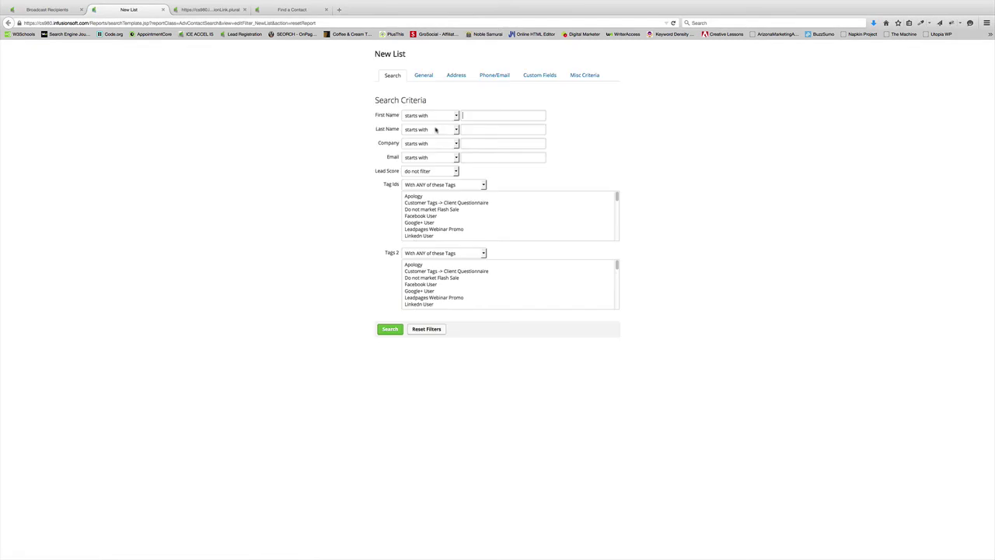
click(429, 75)
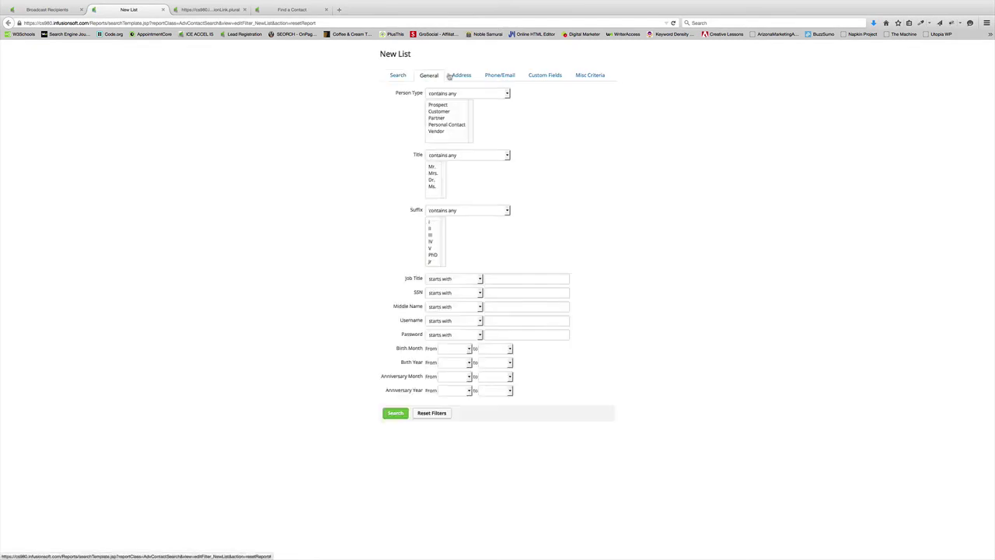
click(402, 75)
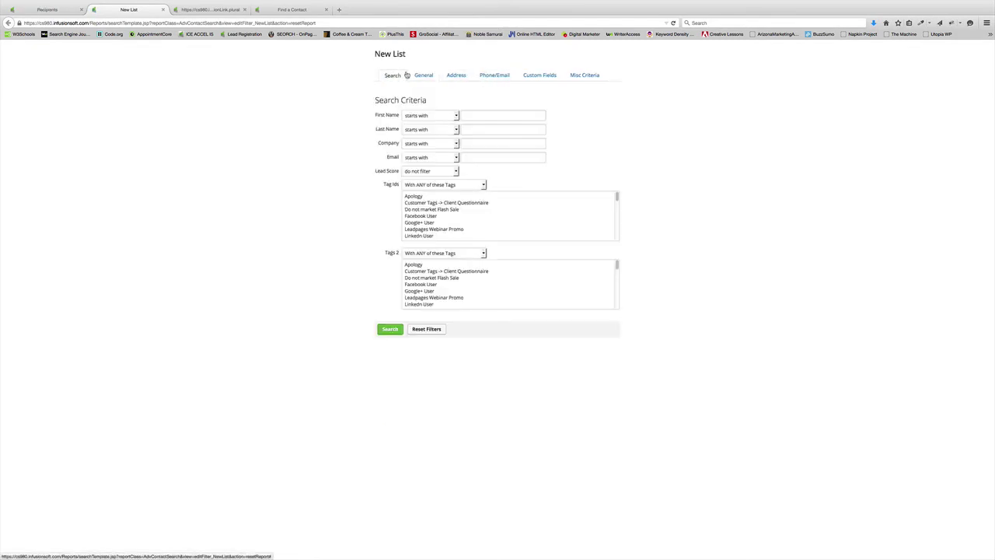
Search contacts by the recipient's email address and continue to the Compose step.
click(495, 114)
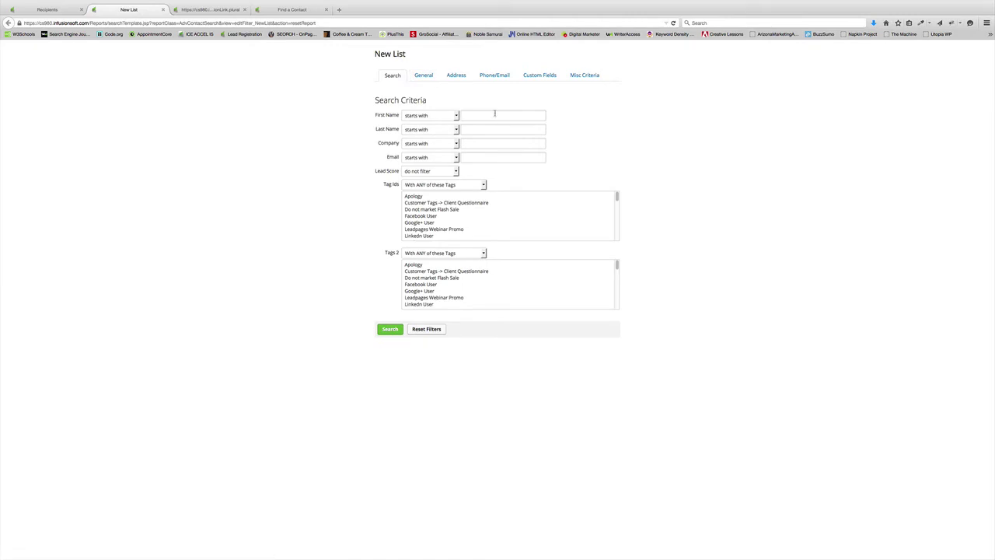
click(487, 157)
click(389, 329)
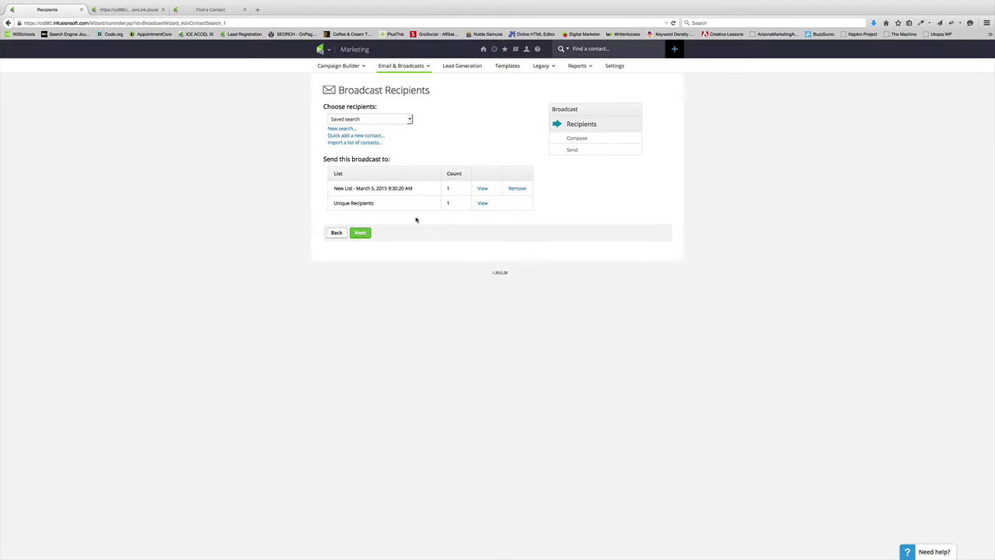
click(360, 233)
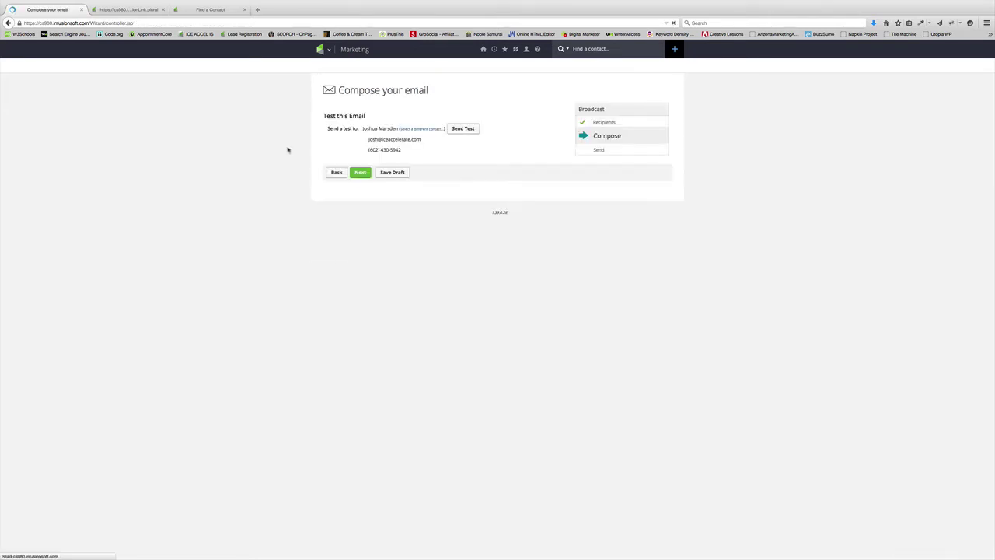
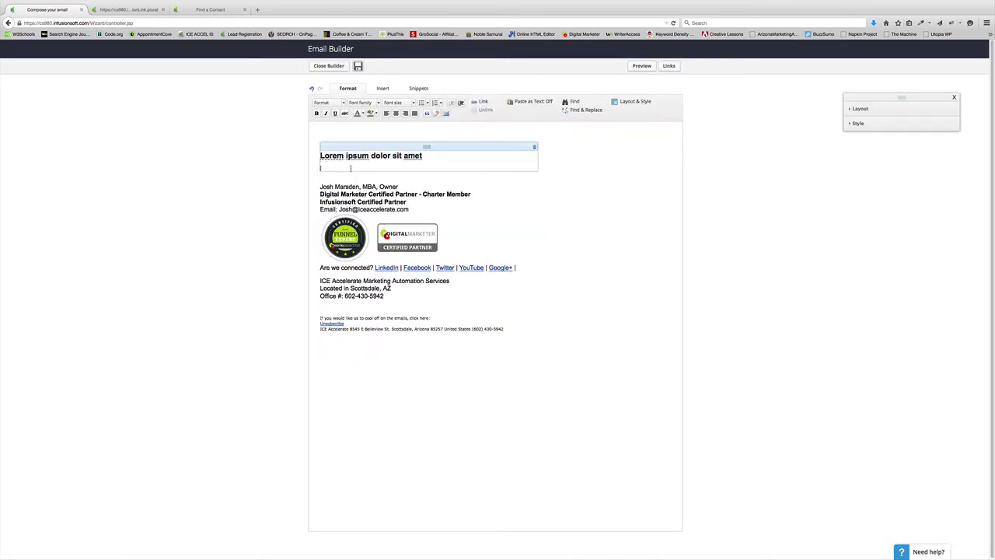
Insert the Opened Test Broadcast automation link beneath the Lorem ipsum heading from the Links list.
click(669, 66)
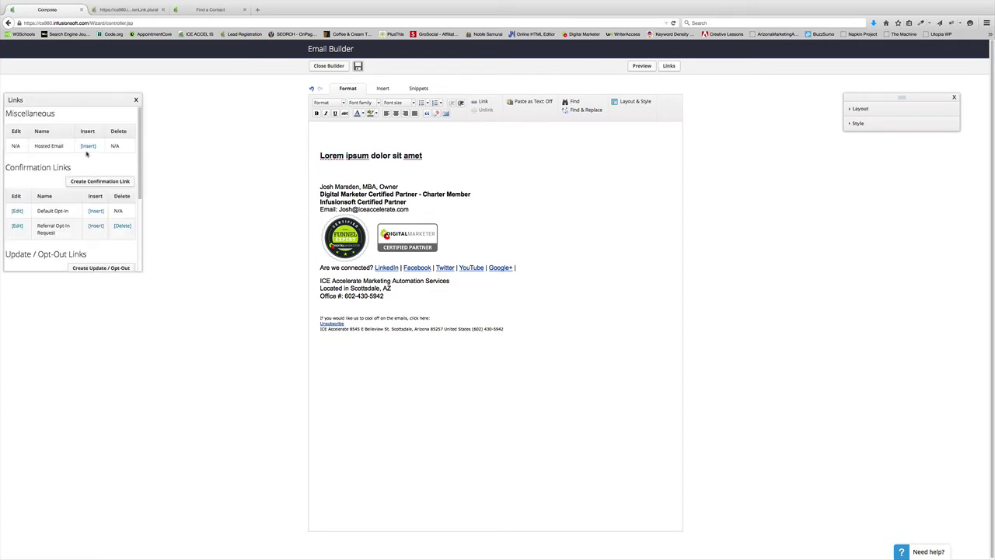
scroll(87, 154, down, 3)
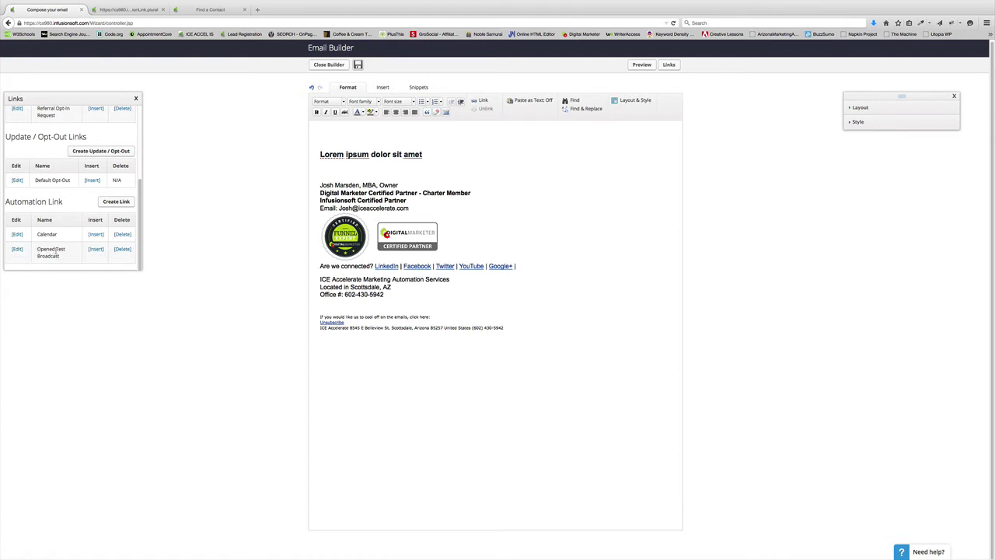
click(96, 249)
click(135, 98)
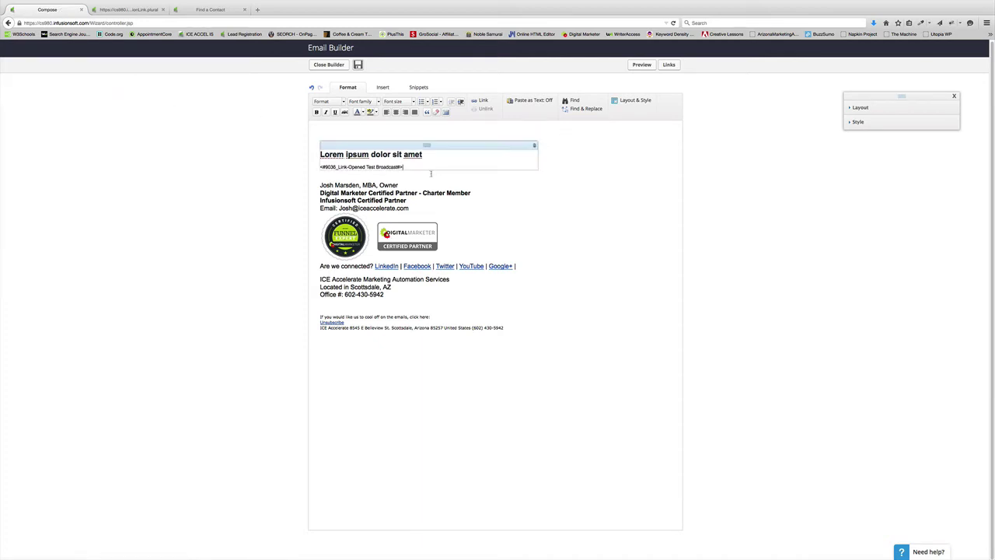
Drop an HTML snippet above the footer and write <a href="LINK">Go here</a> in it.
click(425, 88)
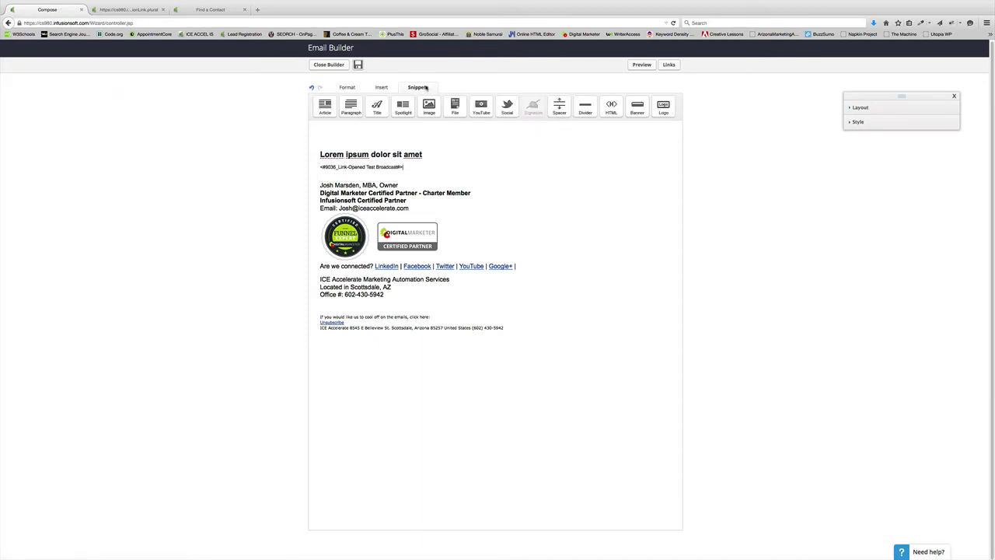
drag(611, 107, 362, 316)
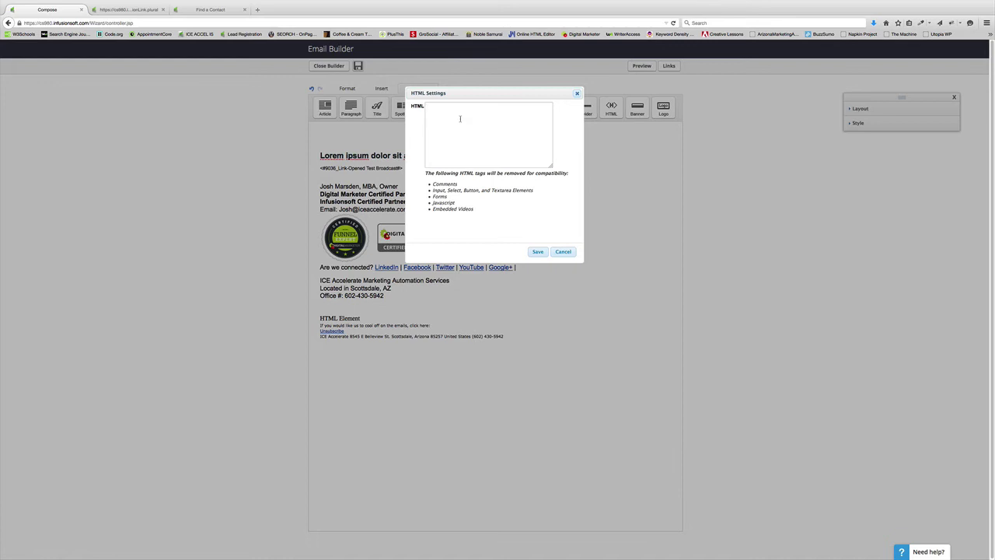
click(460, 118)
text(<a hre)
text(="LINK">Go here</a>)
Select the whole Go here anchor tag in the HTML code to replace it.
key(ctrl+a)
double_click(459, 107)
drag(471, 107, 494, 107)
click(496, 108)
double_click(459, 108)
click(538, 108)
drag(524, 108, 427, 108)
Replace the anchor with <img src="~Link-9036~" width=1 height=1 /> and save the HTML block.
text(<img src)
text(="~Link-9036)
text(~" width="1)
key(BackSpace)
text(height=1 />)
click(451, 138)
click(539, 253)
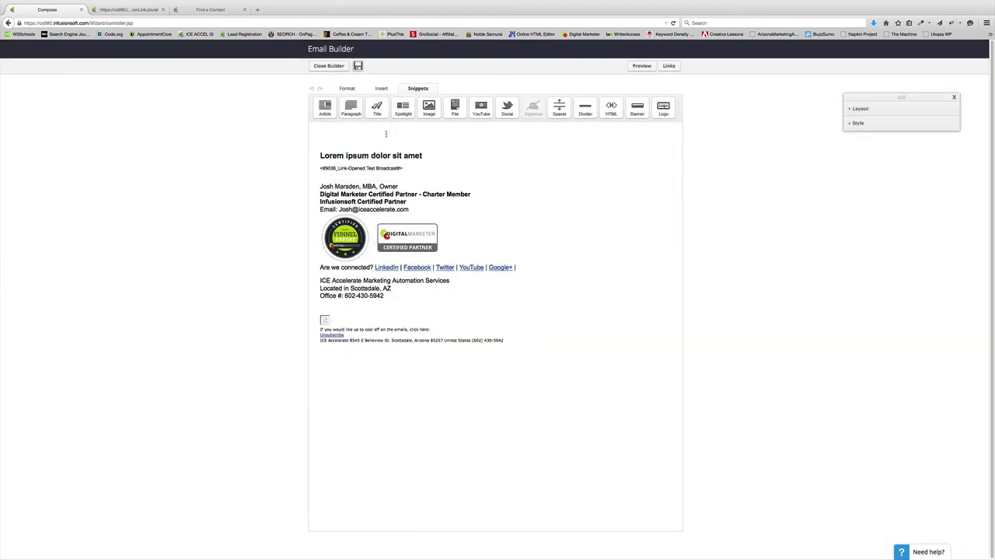
Delete the visible merge-code line under the heading, save the email, and return to Compose.
drag(409, 168, 297, 168)
key(BackSpace)
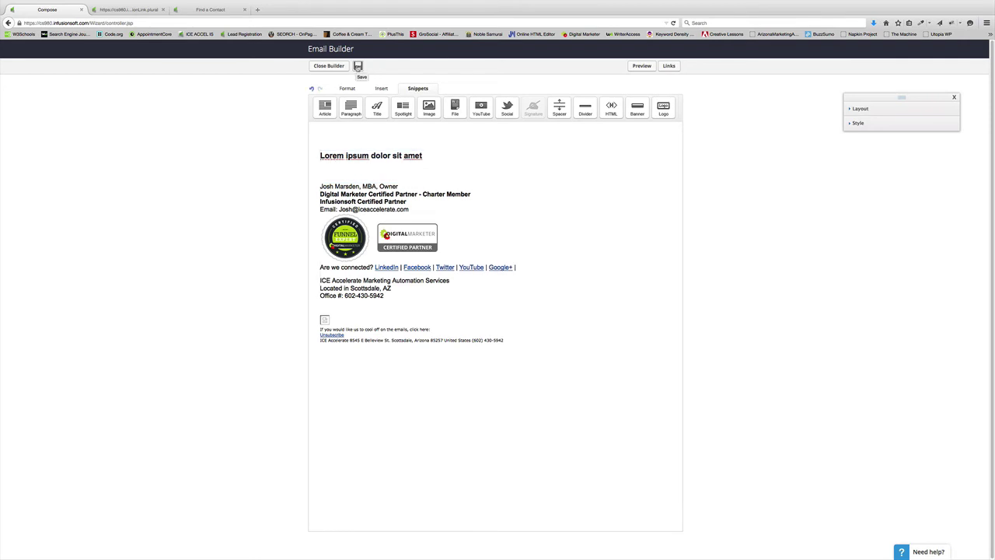
click(357, 66)
click(329, 66)
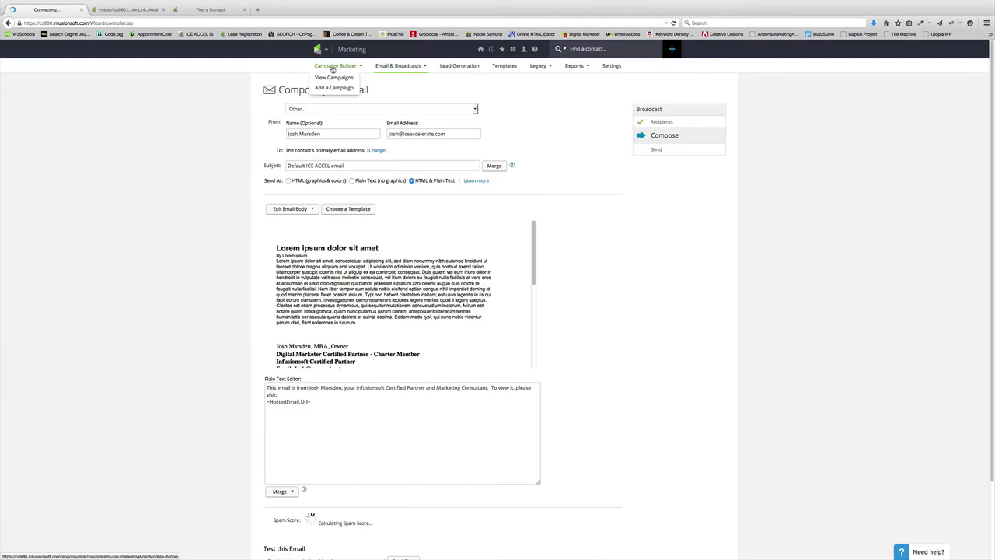
scroll(187, 244, down, 1)
scroll(186, 244, down, 2)
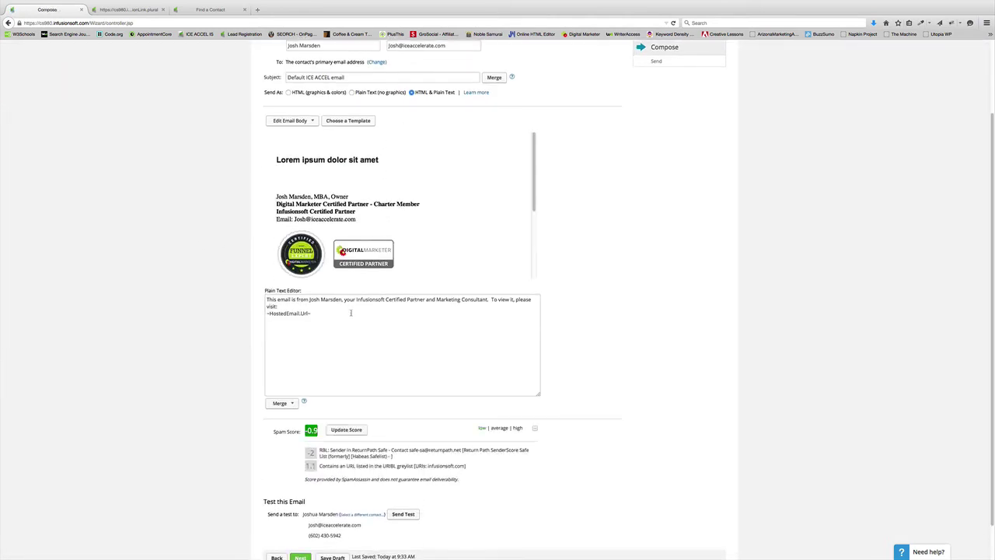
scroll(188, 243, down, 1)
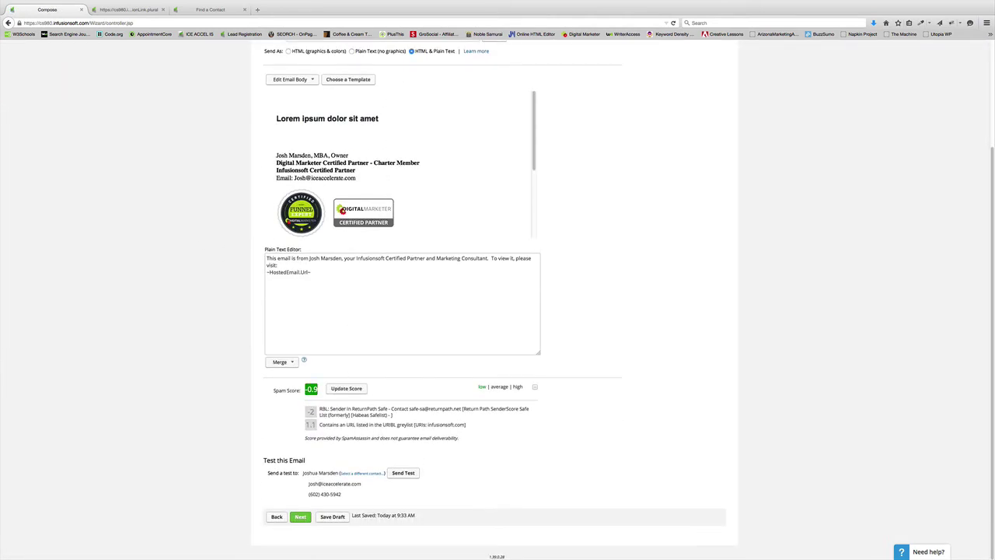
Accept the Acceptable Use Policy and contact-permission terms, then send the broadcast.
click(300, 518)
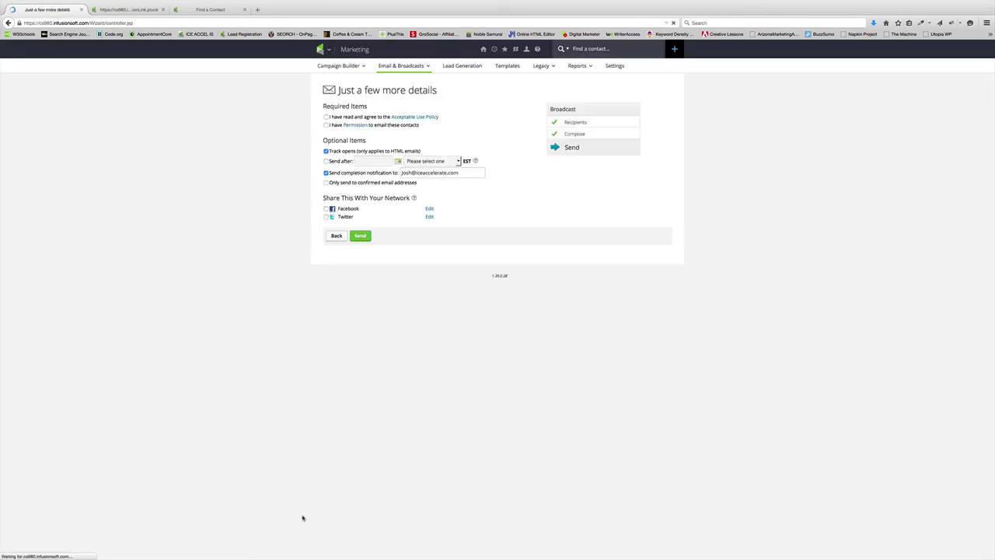
click(326, 117)
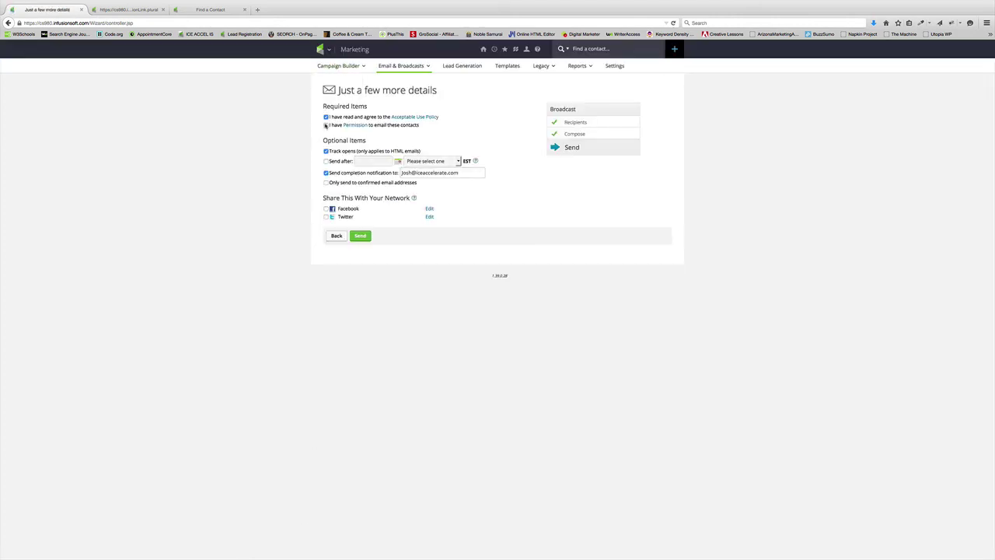
click(326, 125)
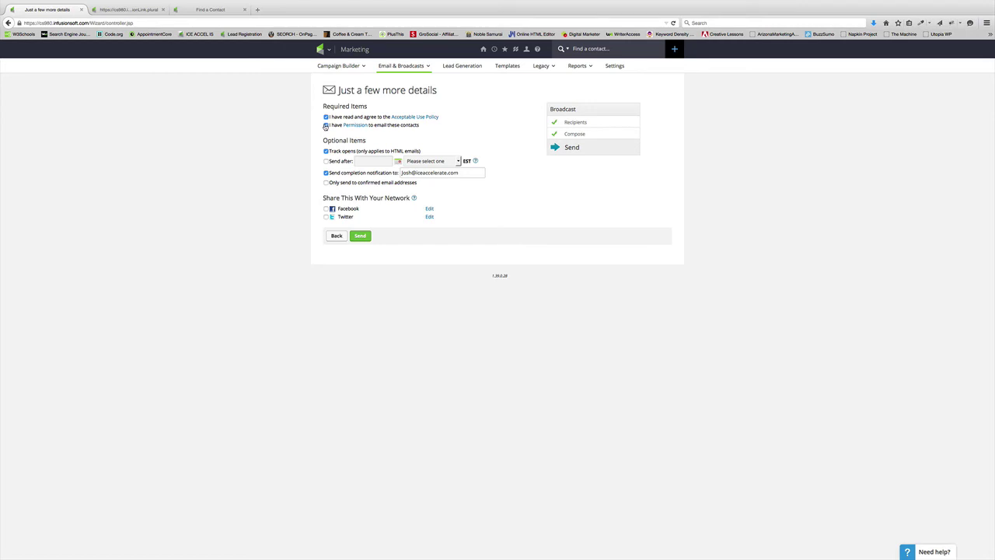
click(360, 235)
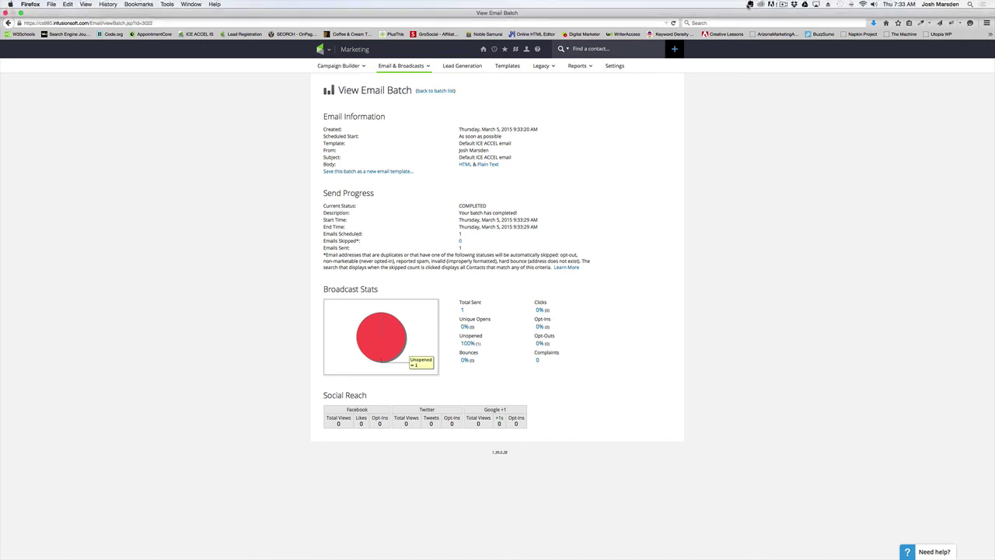
click(786, 6)
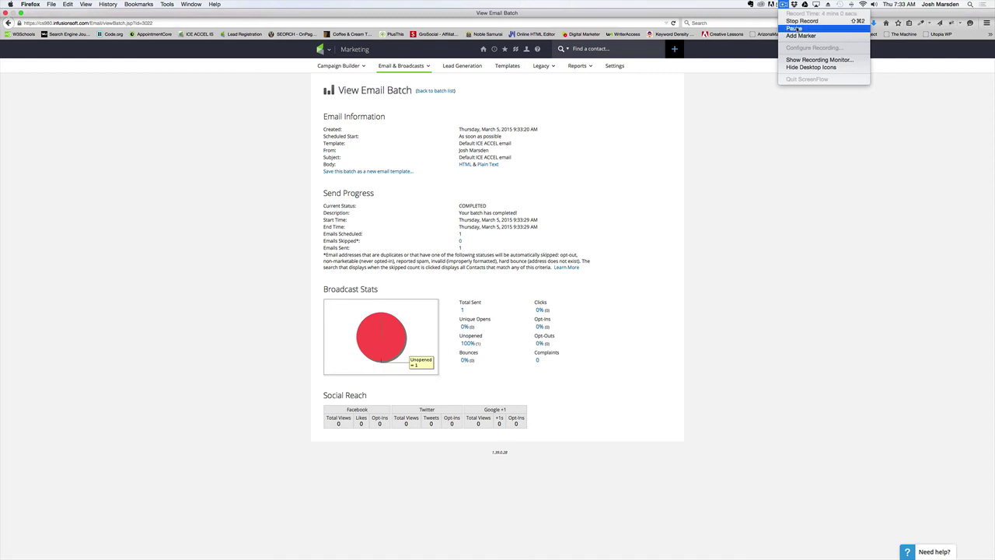
click(688, 259)
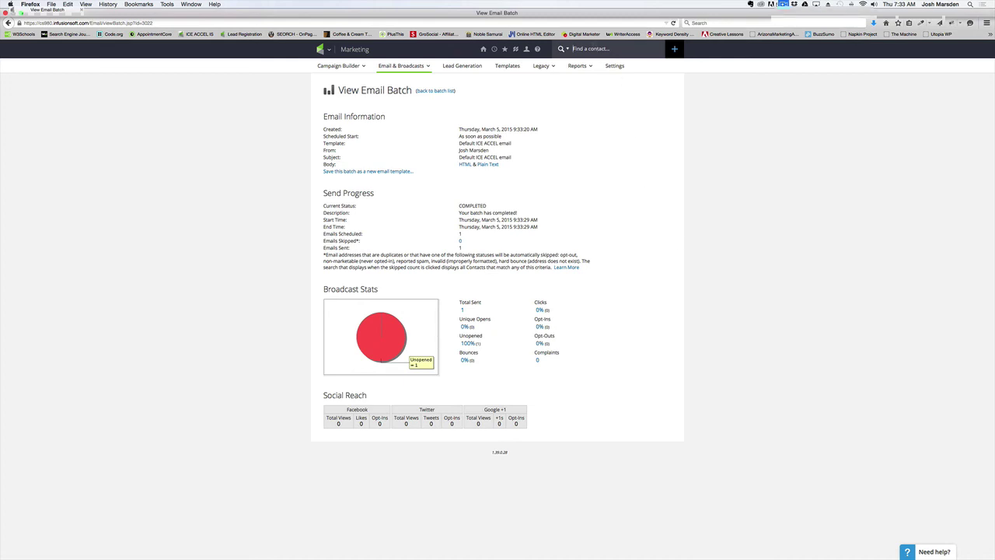
Find the test contact by their email address and show the Opened Test Broadcast tag.
key(Return)
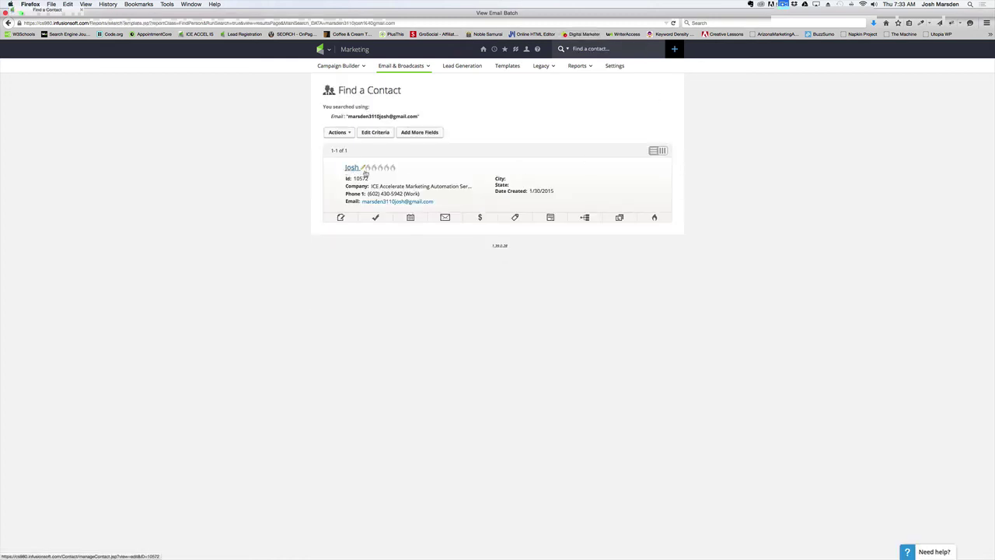
click(516, 217)
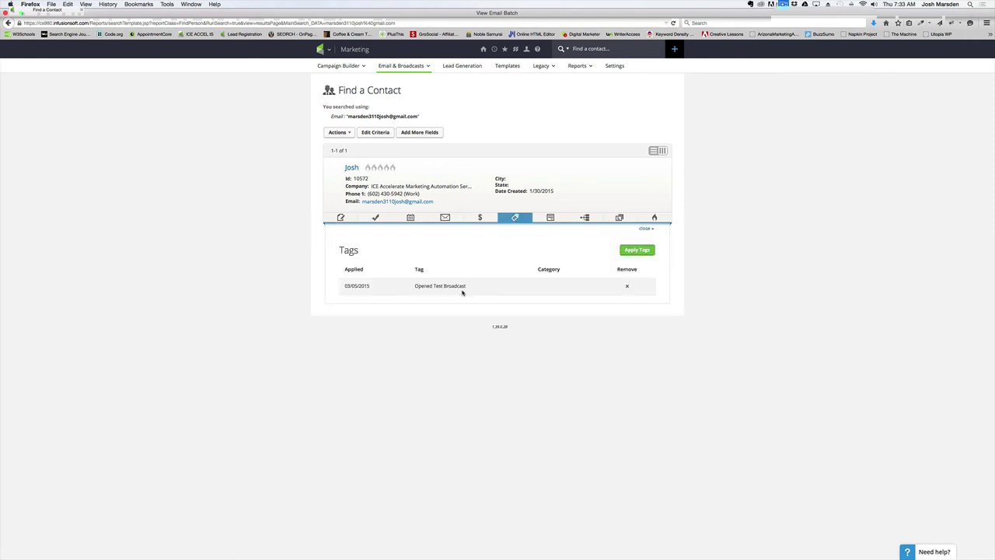
drag(466, 286, 414, 286)
click(433, 326)
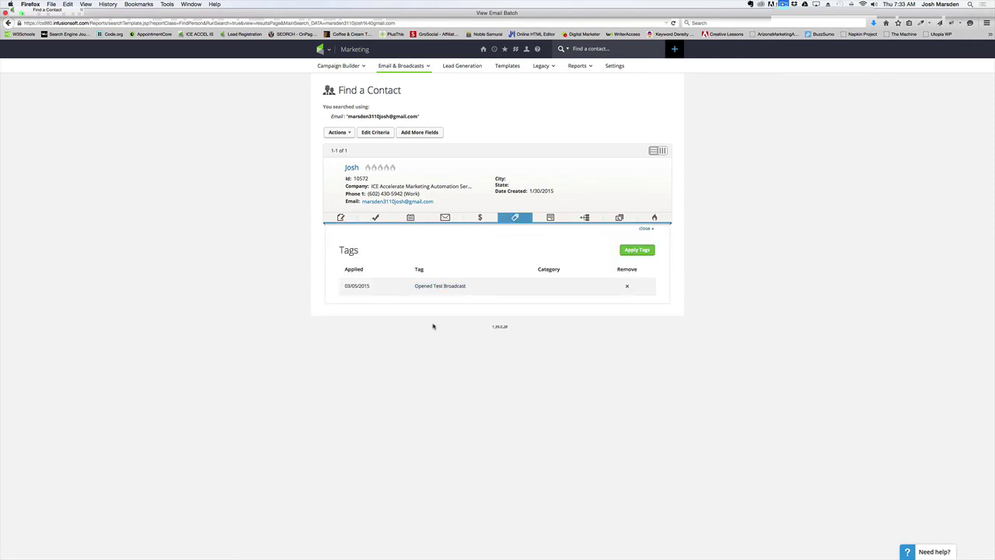